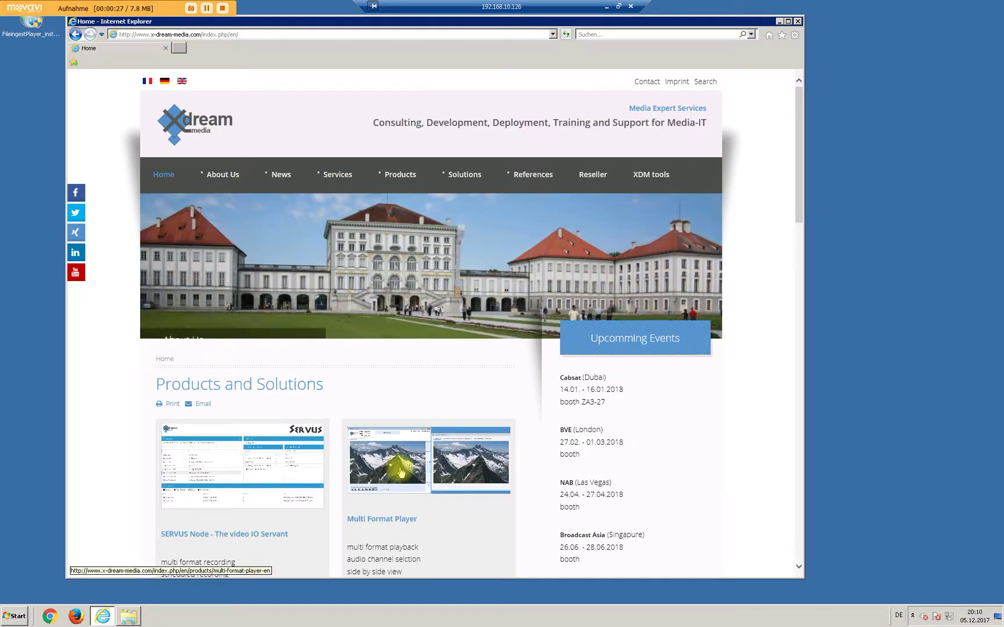
Step: Open the Multi Format Player product page on x-dream-media and start its download
{"action": "left_click", "coordinate": [390, 523]}
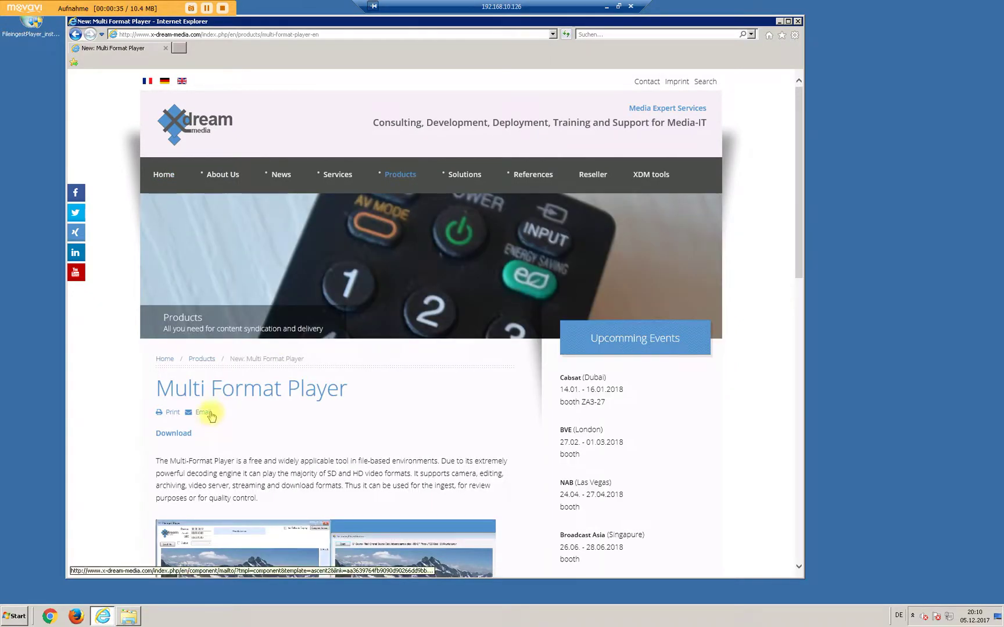
{"action": "left_click", "coordinate": [189, 436]}
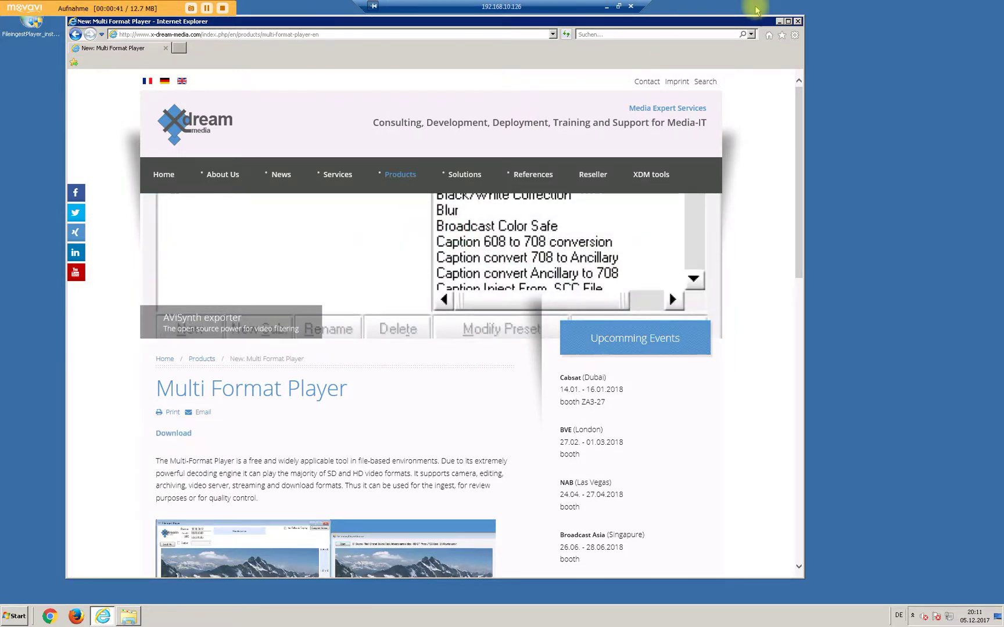
Step: Minimize the browser and launch FileingestPlayer_installer.exe from the desktop, approving the UAC prompt
{"action": "left_click", "coordinate": [779, 22]}
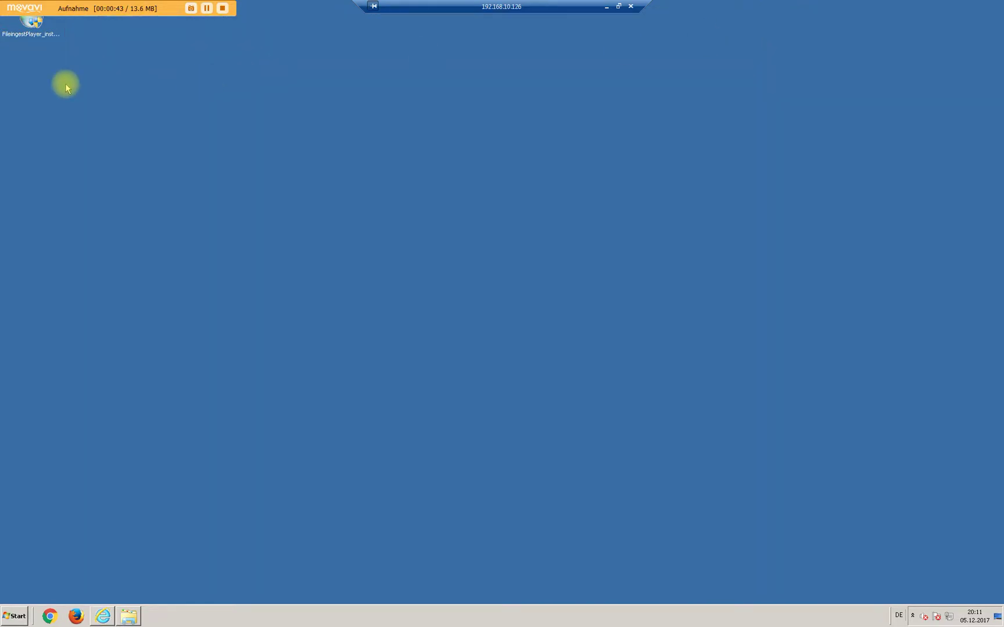
{"action": "left_click_drag", "start_coordinate": [32, 41], "coordinate": [144, 124]}
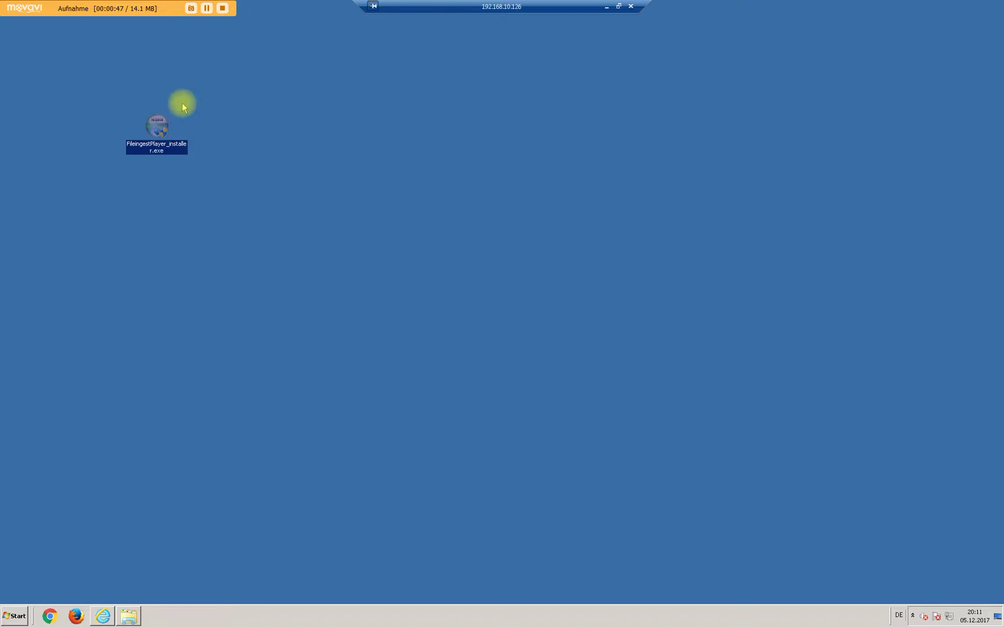
{"action": "double_click", "coordinate": [161, 128]}
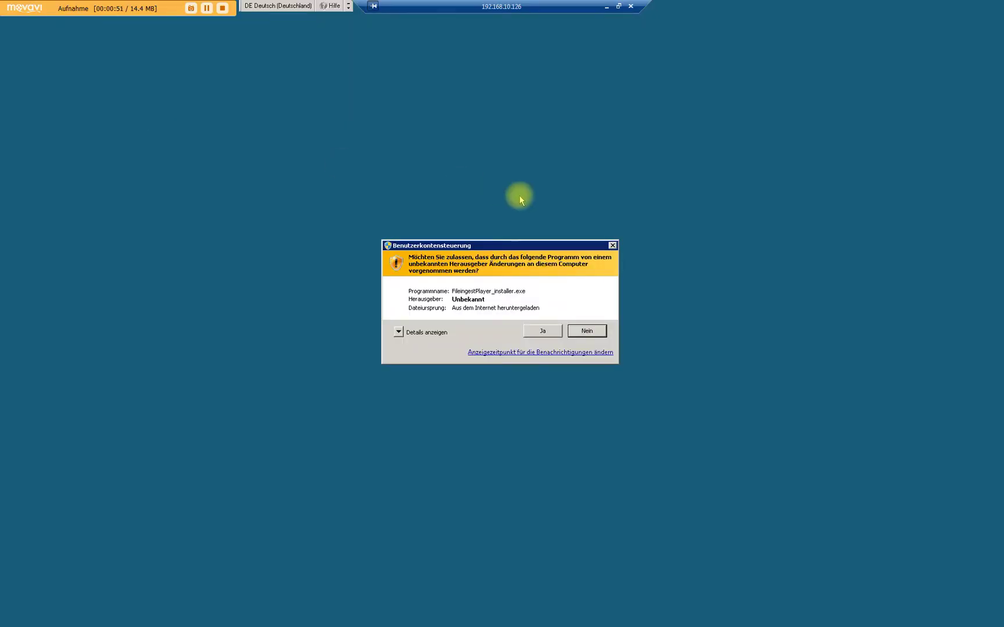
{"action": "left_click", "coordinate": [538, 331]}
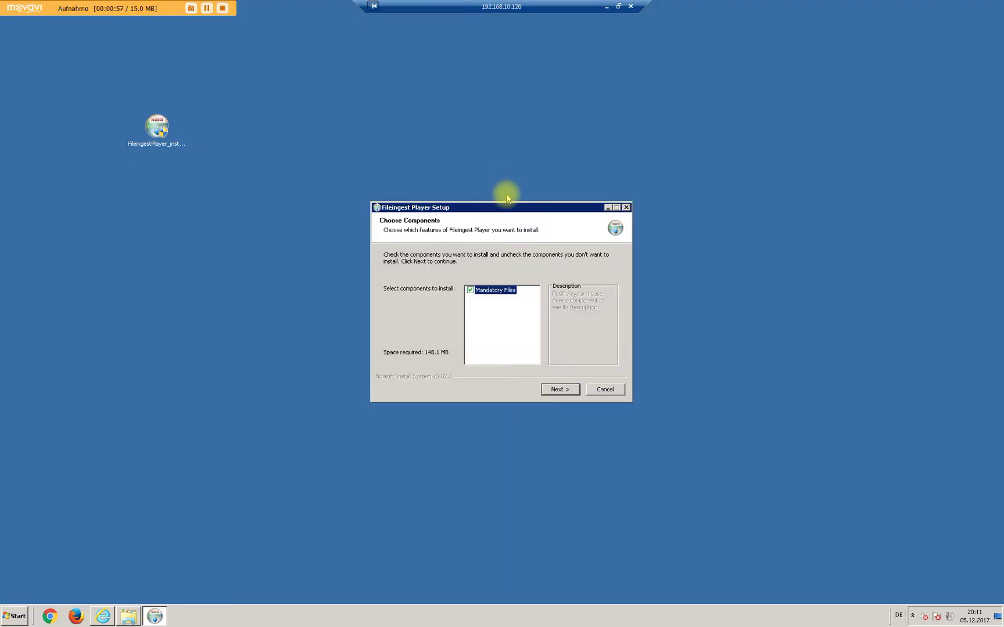
Step: Install with the mandatory components, default folder, and default ini and temp paths
{"action": "left_click", "coordinate": [561, 389]}
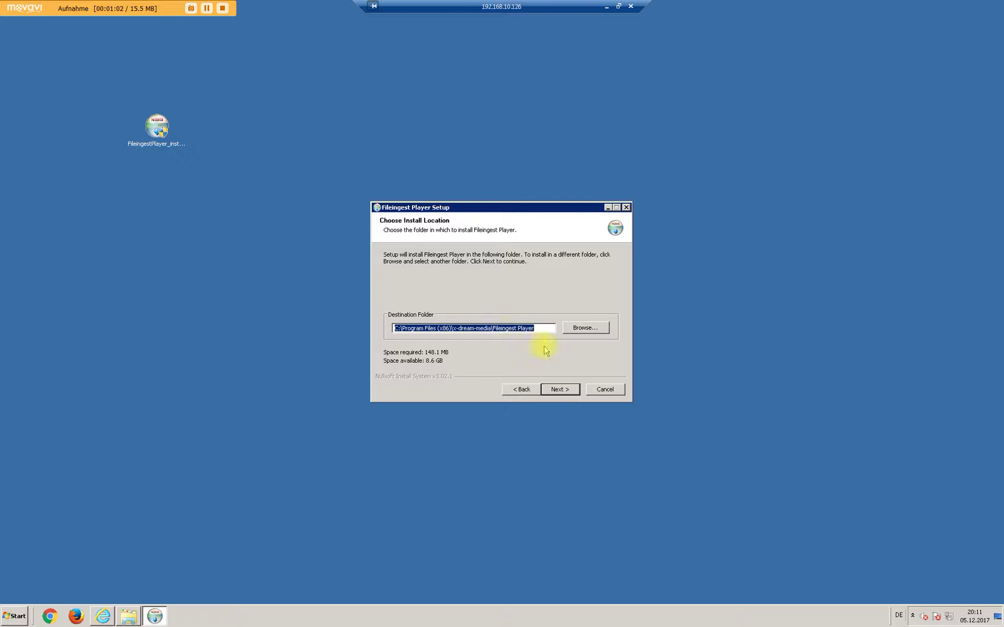
{"action": "left_click", "coordinate": [560, 389]}
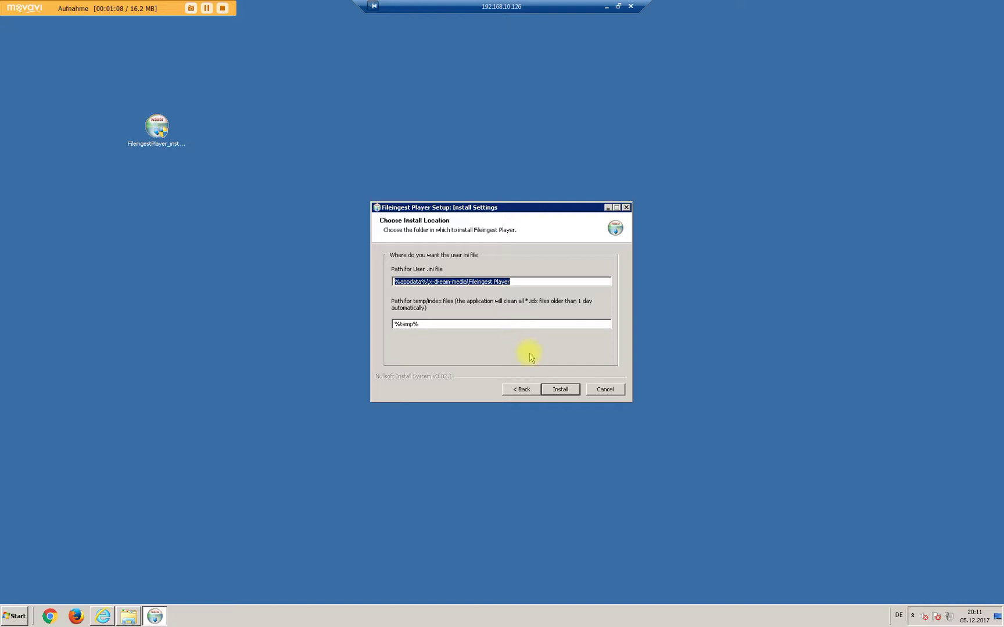
{"action": "left_click", "coordinate": [560, 390]}
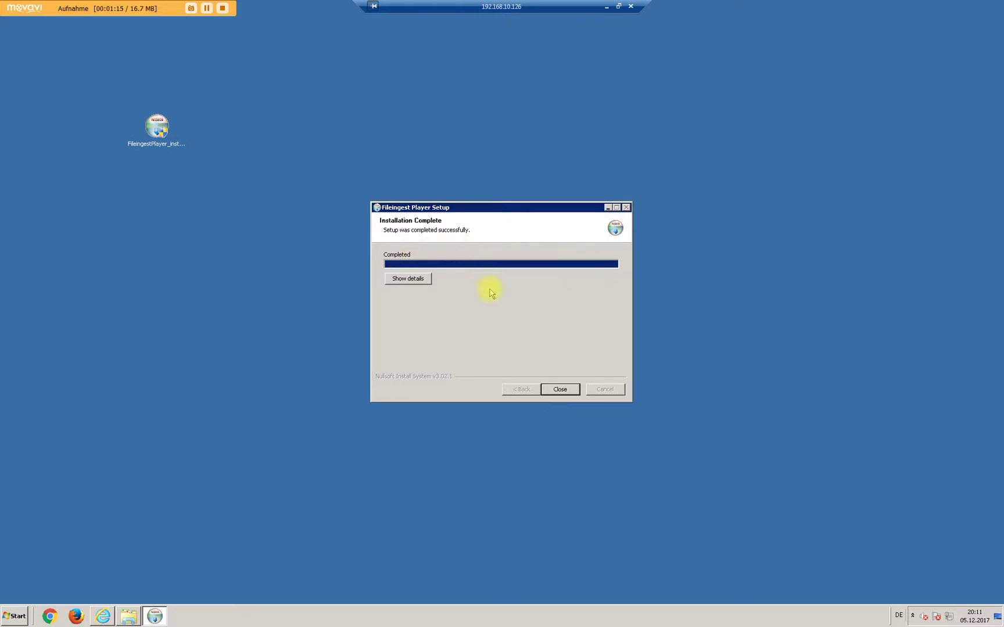
Step: Close the finished setup, start Fileingest Player from the Start menu, and move its window up-left
{"action": "left_click", "coordinate": [560, 389]}
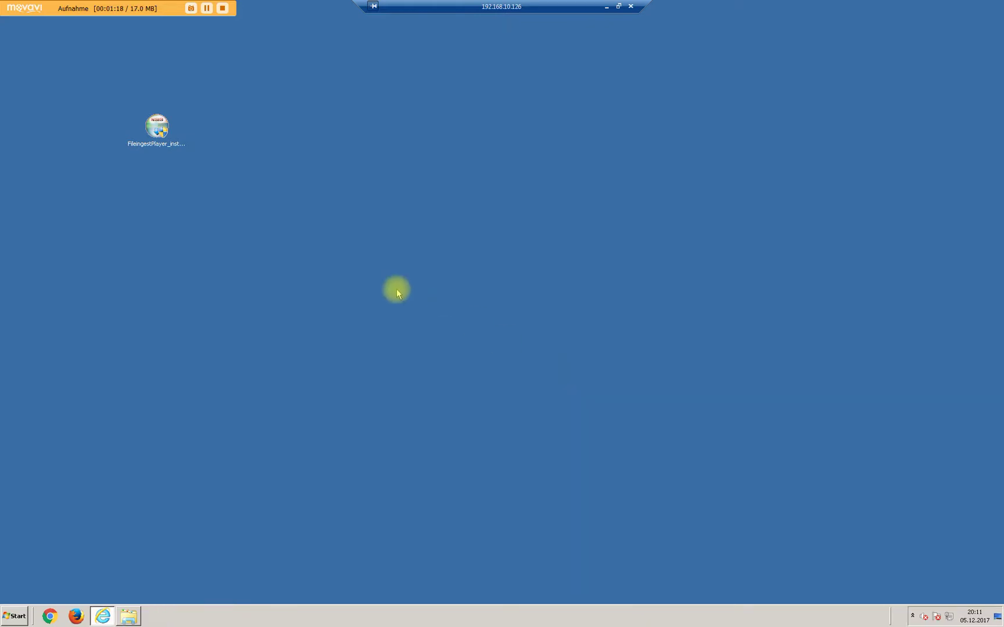
{"action": "left_click", "coordinate": [16, 616]}
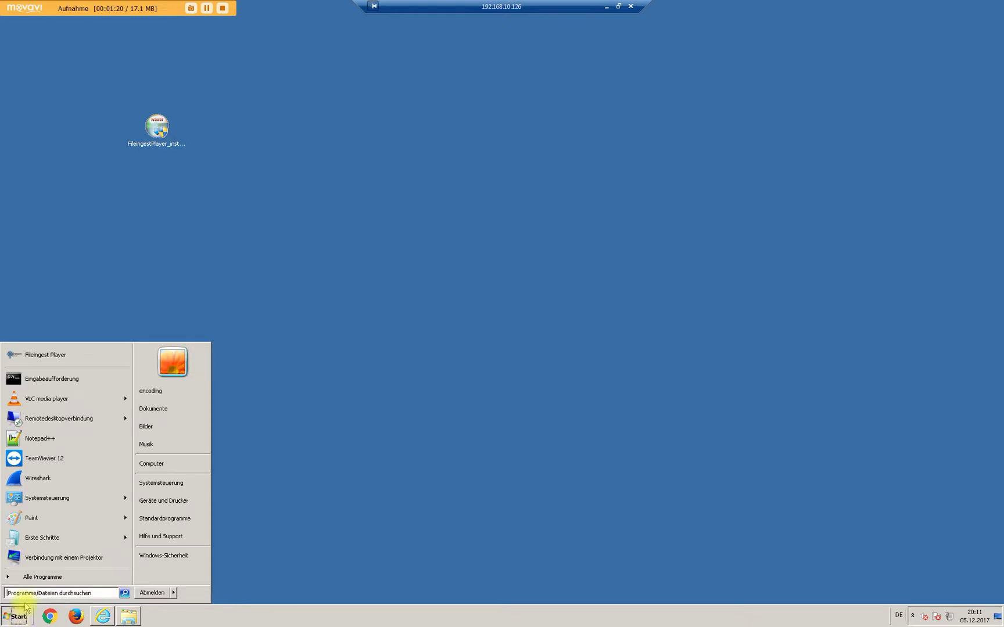
{"action": "left_click", "coordinate": [48, 355]}
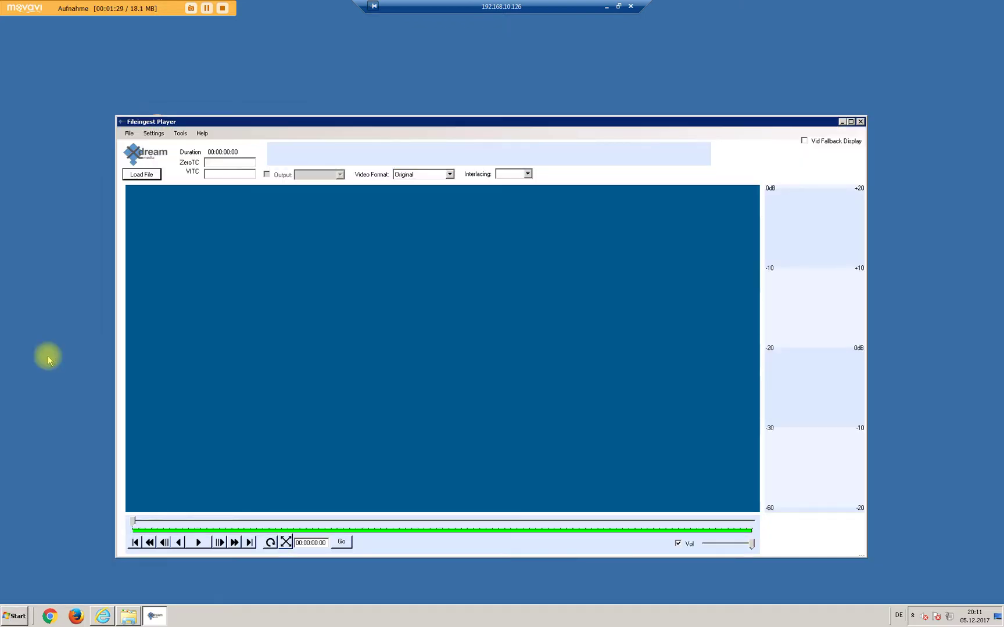
{"action": "left_click_drag", "start_coordinate": [302, 124], "coordinate": [266, 96]}
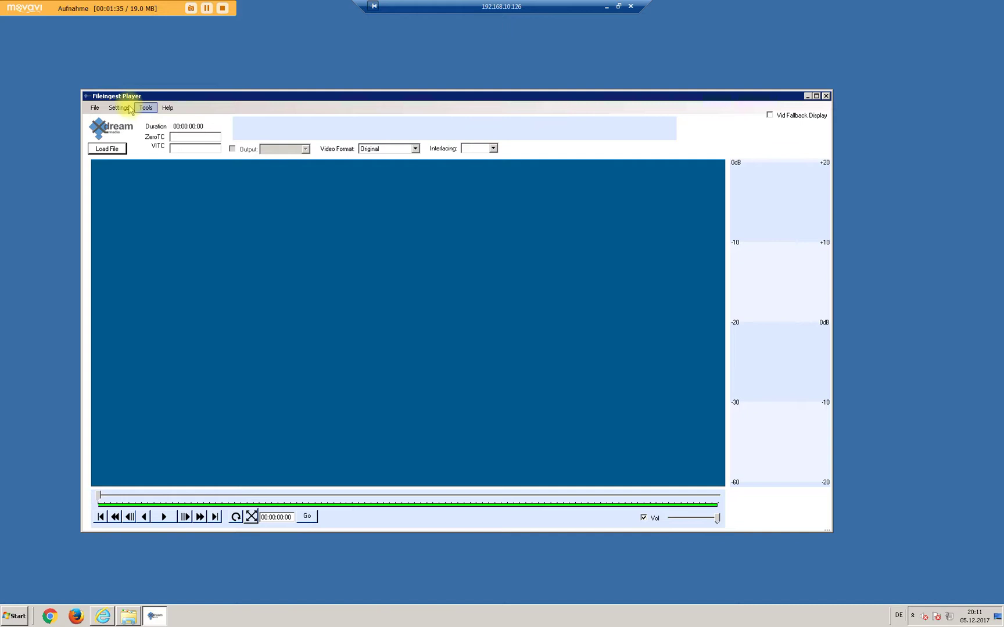
{"action": "left_click", "coordinate": [125, 108]}
{"action": "mouse_move", "coordinate": [149, 119]}
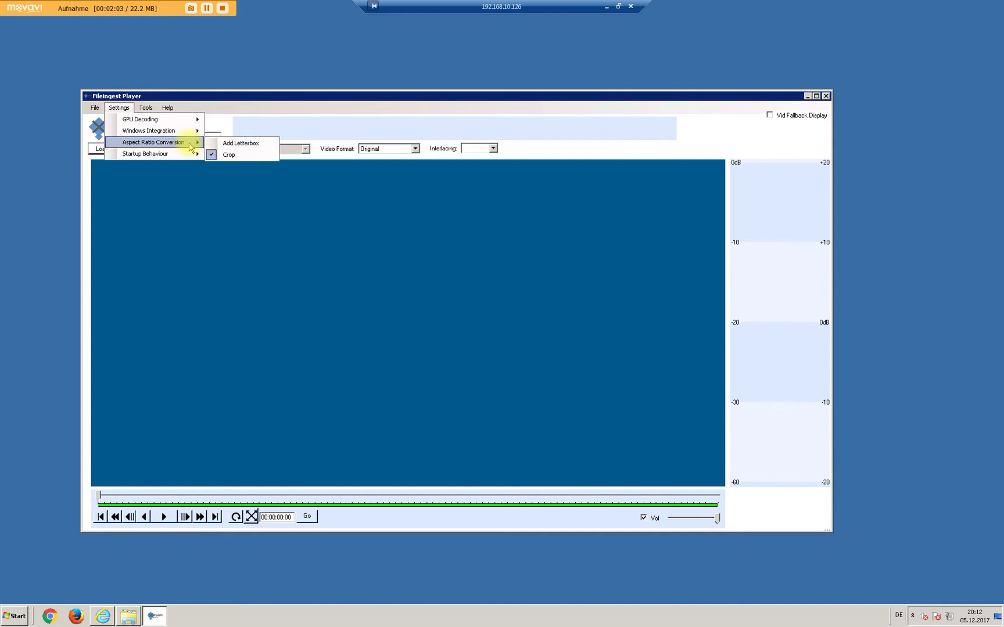
{"action": "mouse_move", "coordinate": [149, 153]}
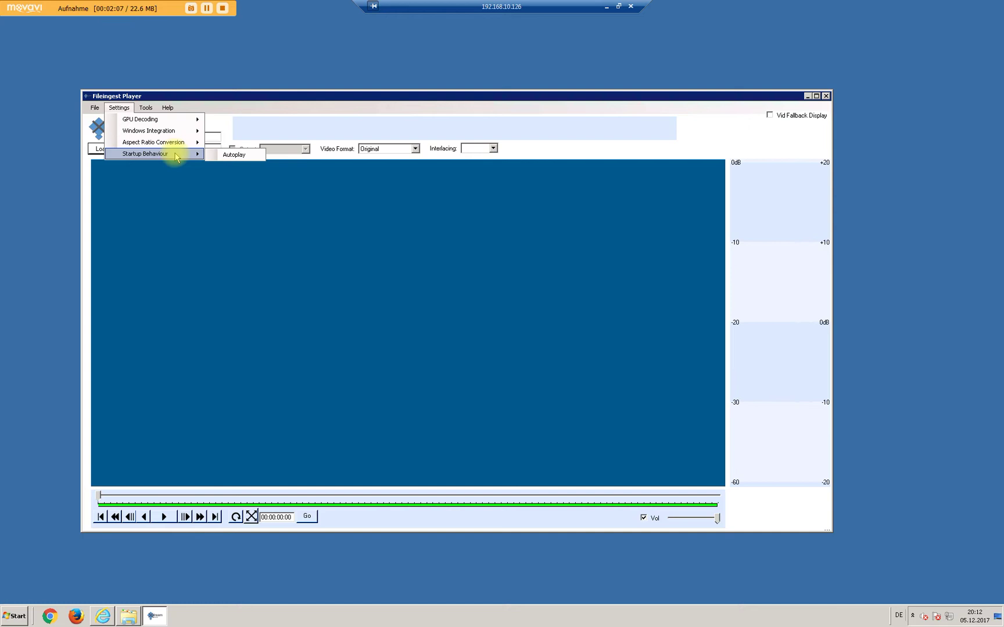
{"action": "left_click", "coordinate": [226, 158]}
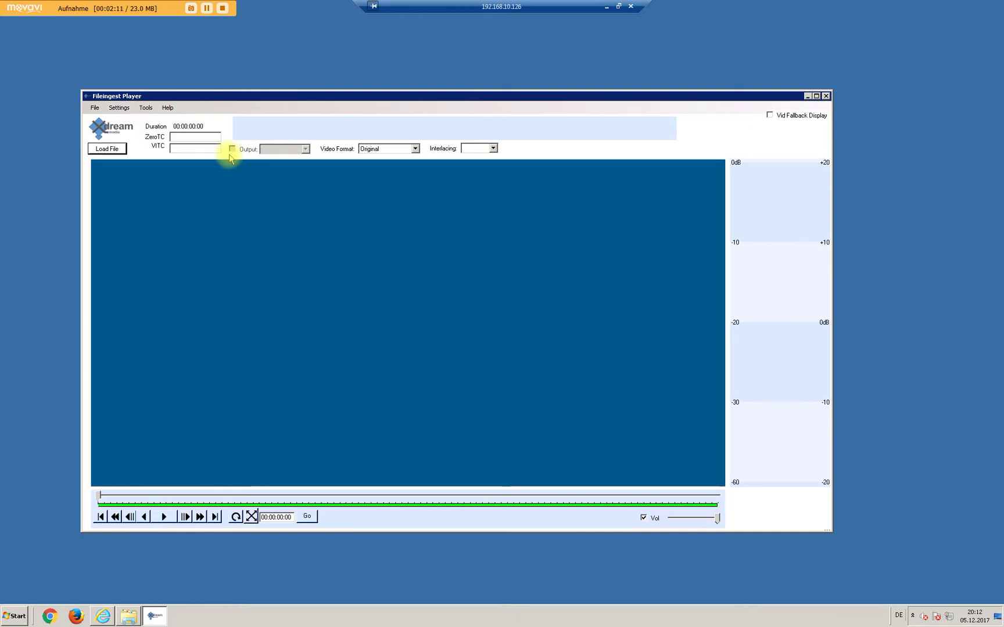
Step: Show the Tools menu listing Compare Videos, Playlist and Media Info
{"action": "left_click", "coordinate": [152, 111]}
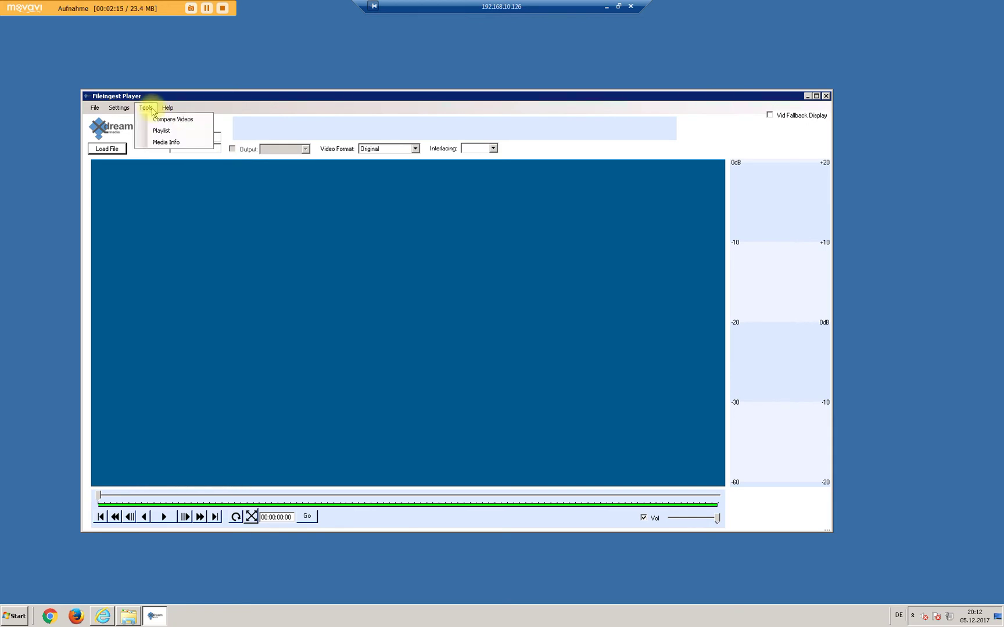